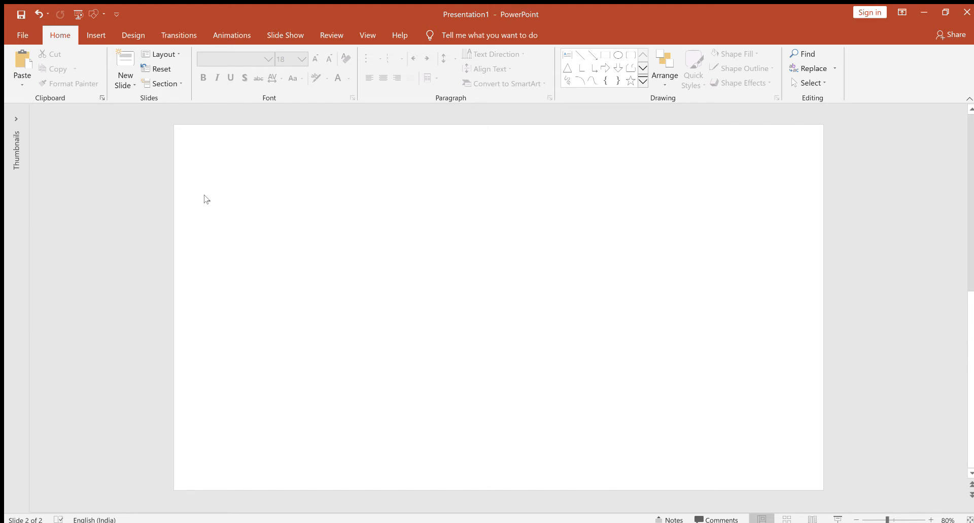
Draw a tall oval below the centre of the slide.
{"action": "left_click", "coordinate": [98, 36]}
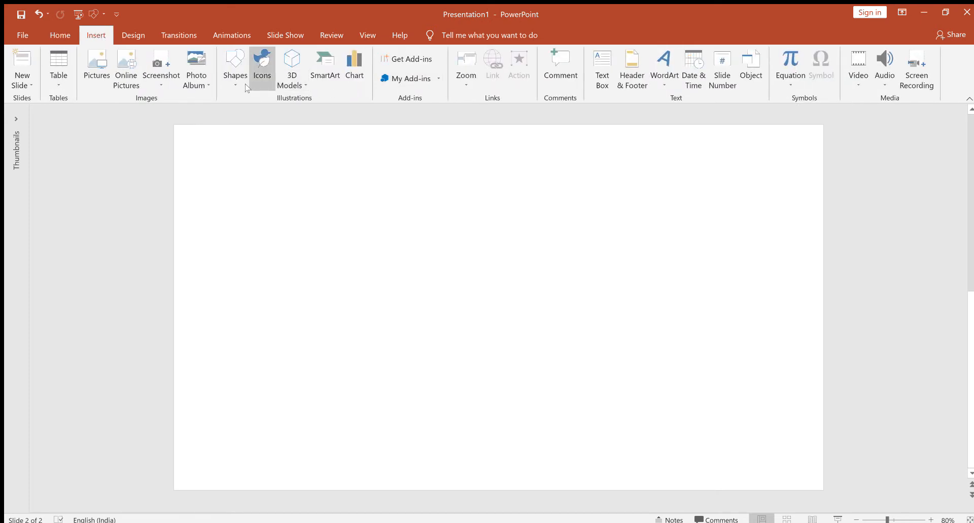
{"action": "left_click", "coordinate": [235, 74]}
{"action": "left_click", "coordinate": [273, 115]}
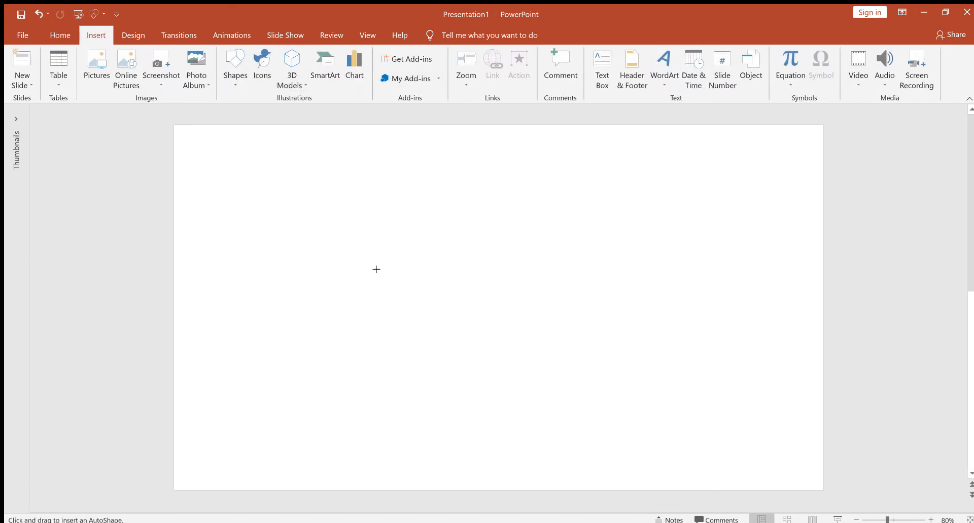
{"action": "left_click_drag", "start_coordinate": [439, 291], "coordinate": [511, 435]}
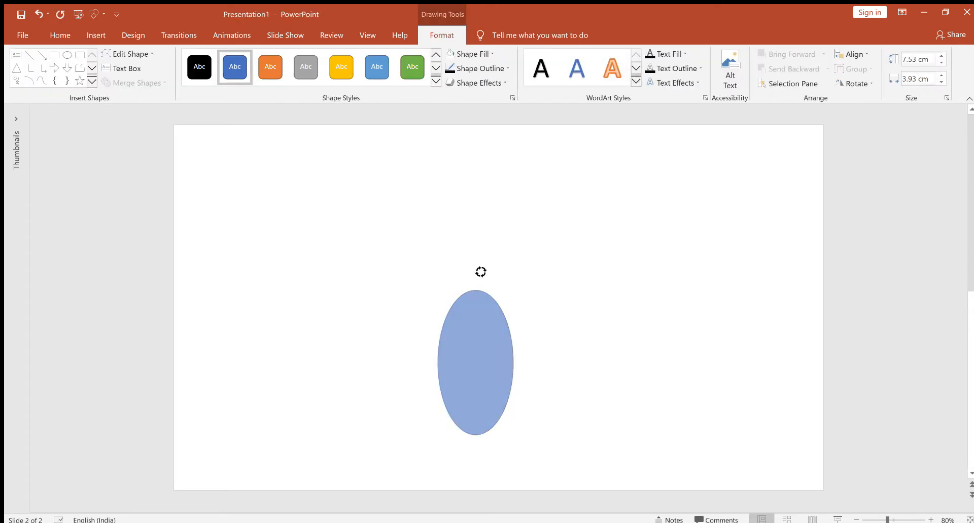
Tilt the oval clockwise and remove its fill so only the outline remains.
{"action": "left_click_drag", "start_coordinate": [474, 268], "coordinate": [492, 276]}
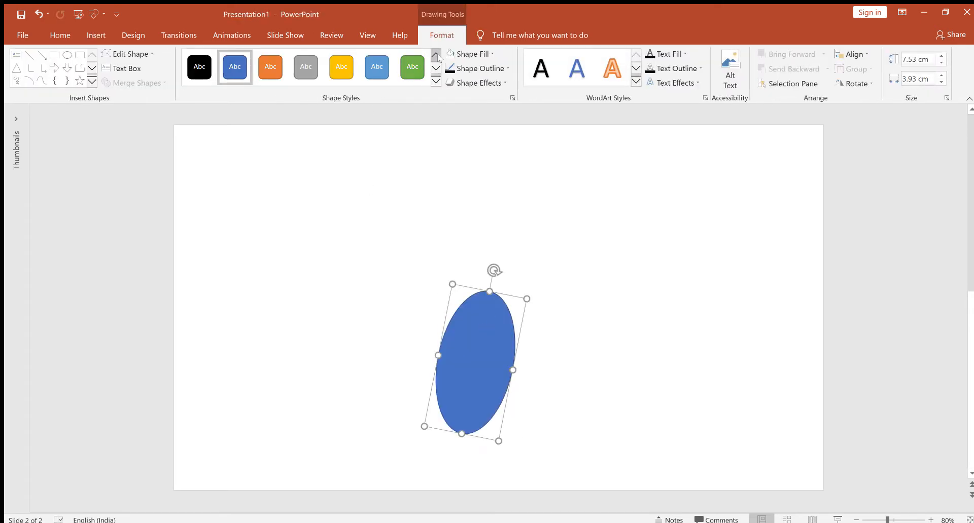
{"action": "left_click", "coordinate": [467, 53]}
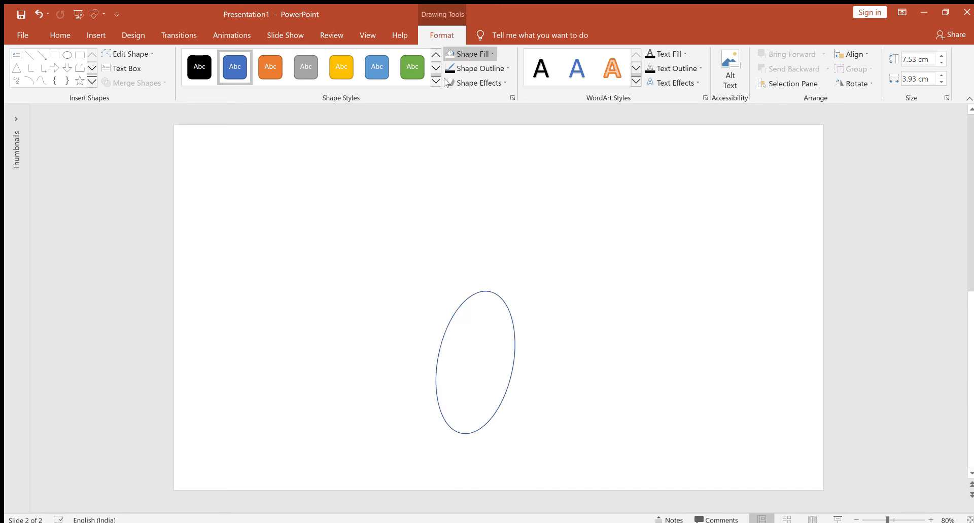
{"action": "left_click", "coordinate": [553, 305]}
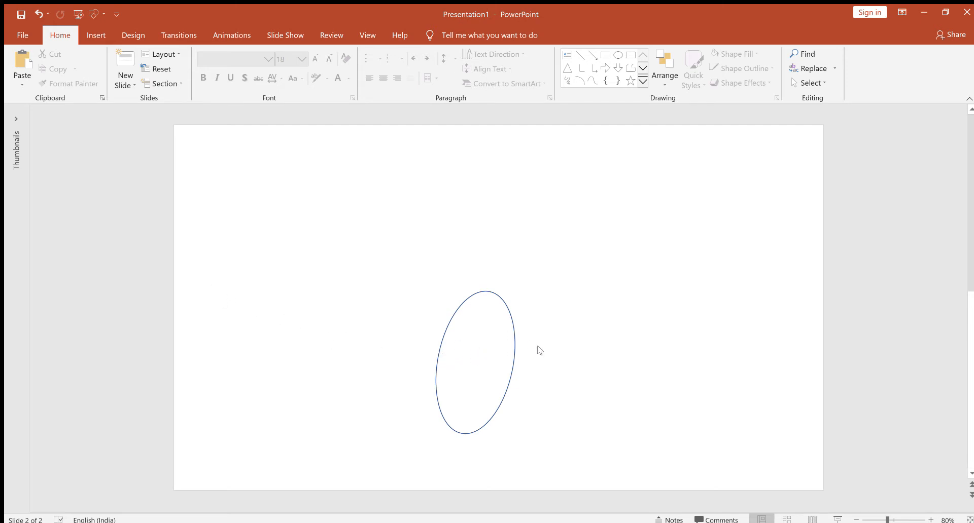
Draw a line from the ellipse's right point leftward toward the slide's left edge.
{"action": "left_click", "coordinate": [513, 339]}
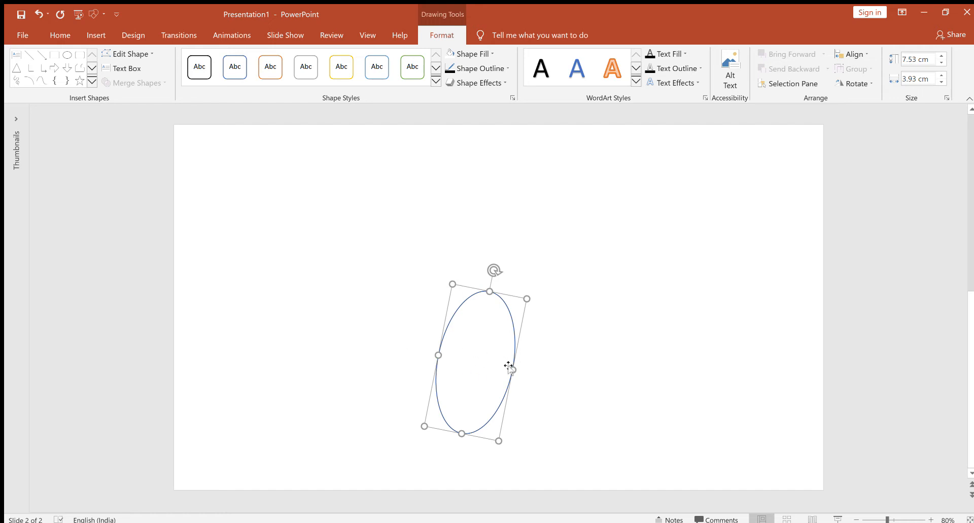
{"action": "left_click", "coordinate": [29, 54]}
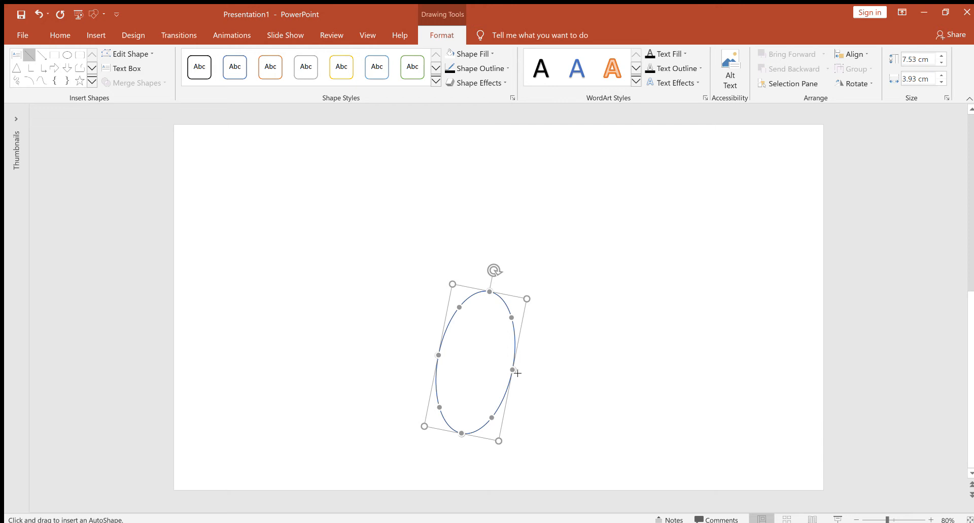
{"action": "left_click_drag", "start_coordinate": [514, 371], "coordinate": [197, 307]}
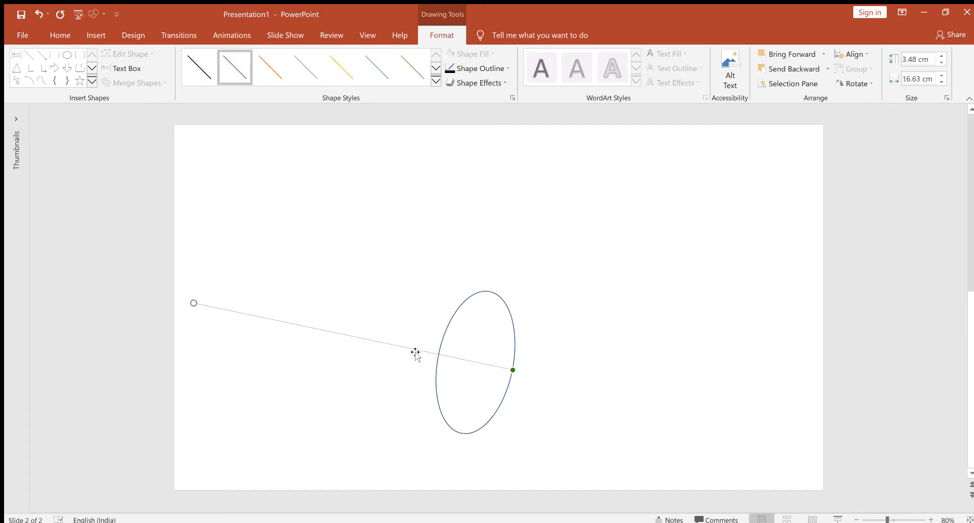
{"action": "left_click", "coordinate": [307, 336]}
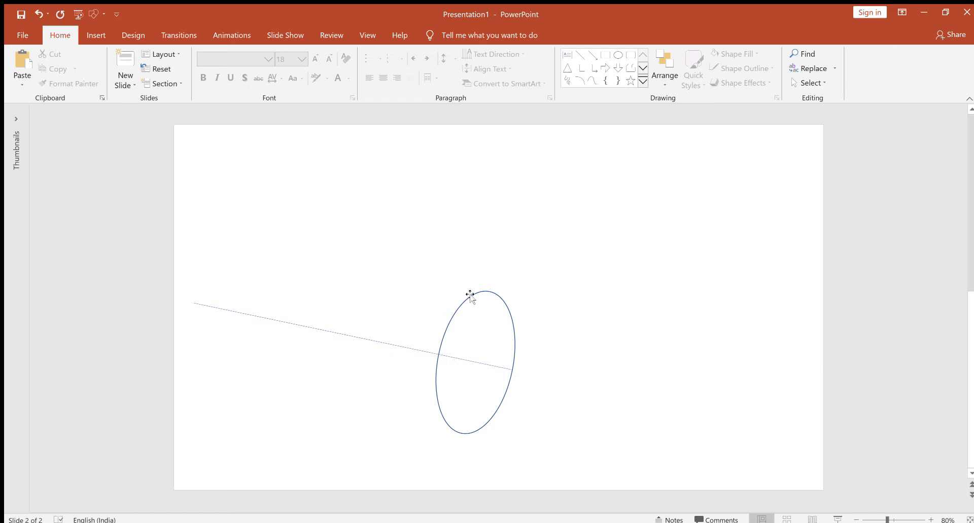
Draw a line joining the ellipse's top and bottom connection points.
{"action": "left_click", "coordinate": [498, 298]}
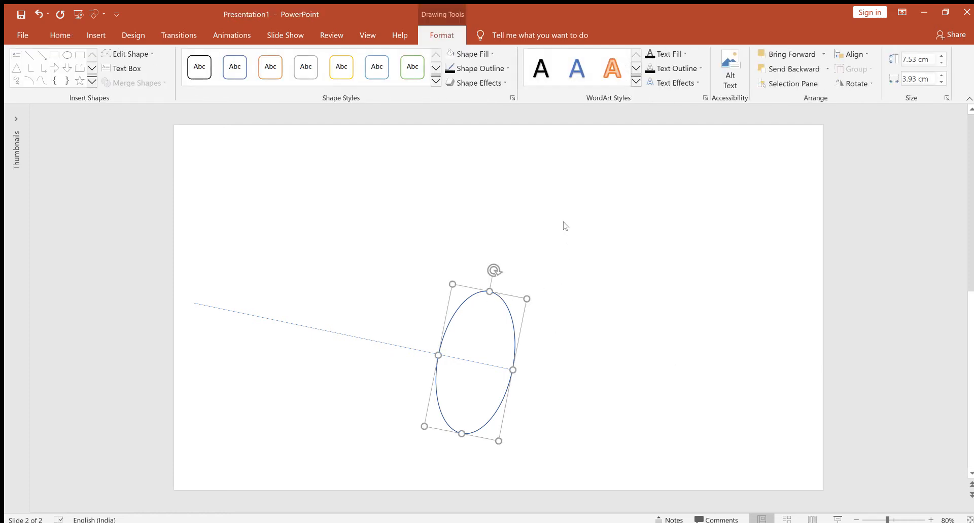
{"action": "left_click", "coordinate": [30, 53]}
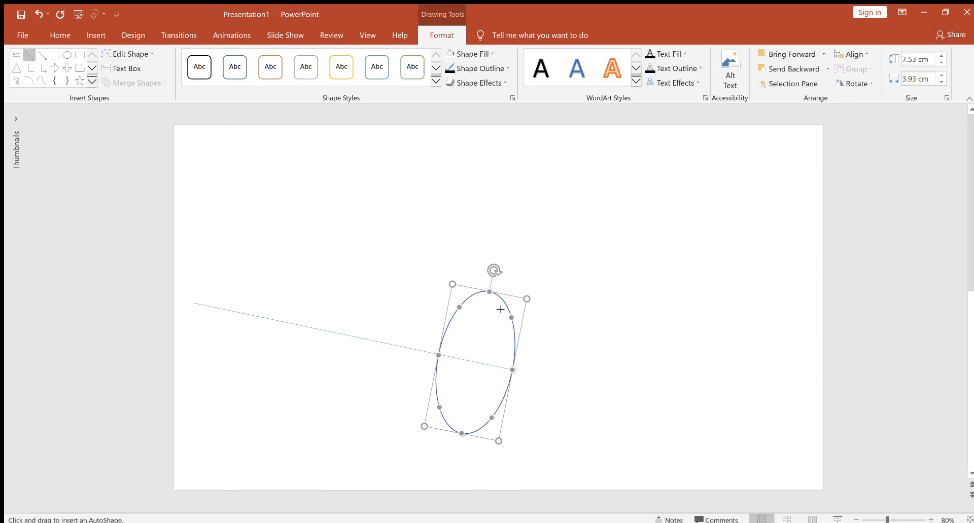
{"action": "left_click_drag", "start_coordinate": [491, 292], "coordinate": [463, 441]}
{"action": "left_click", "coordinate": [586, 396]}
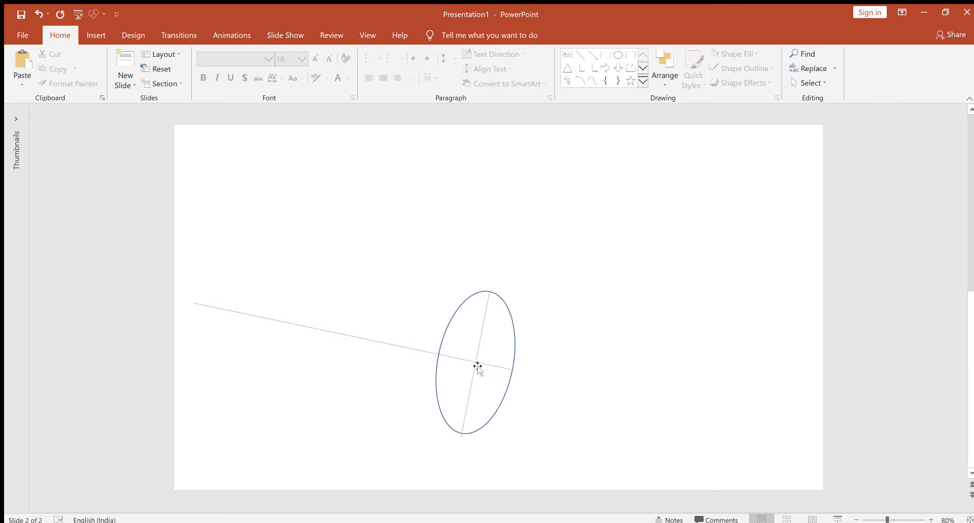
Draw a vertical line through the ellipse's centre extending above and below it.
{"action": "left_click", "coordinate": [96, 35]}
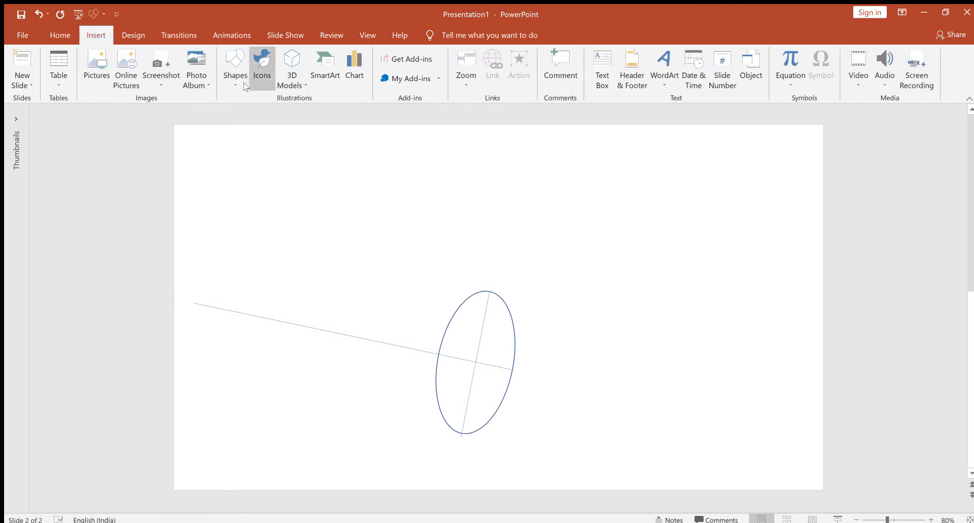
{"action": "left_click", "coordinate": [235, 70]}
{"action": "left_click", "coordinate": [241, 121]}
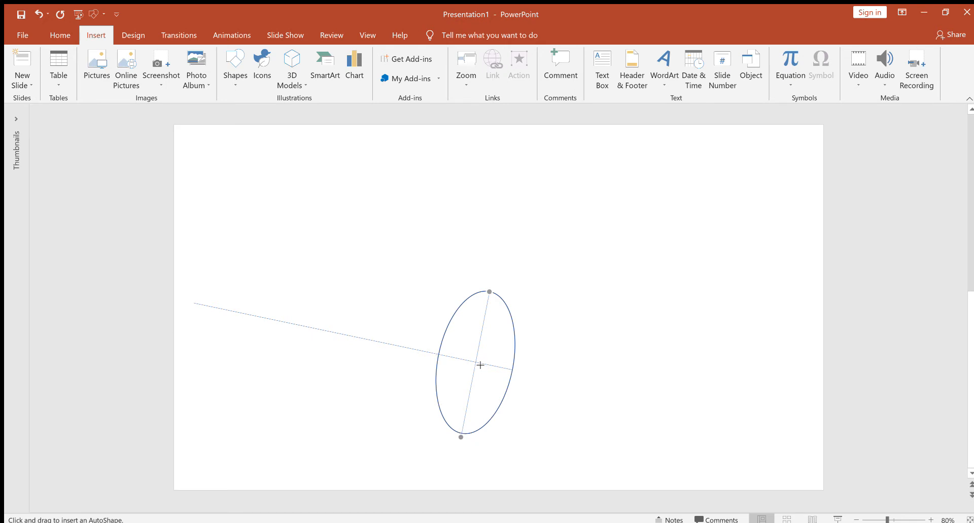
{"action": "left_click_drag", "start_coordinate": [475, 254], "coordinate": [474, 472]}
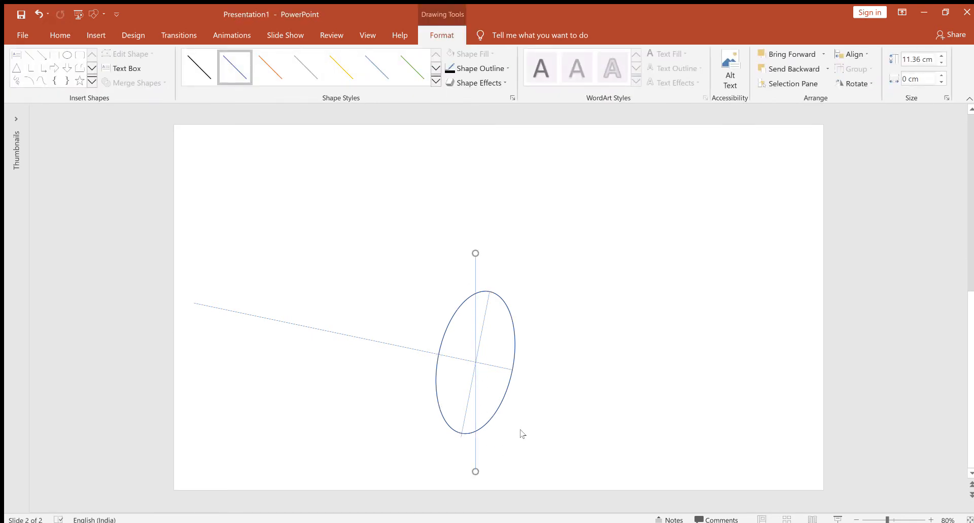
{"action": "left_click", "coordinate": [543, 391]}
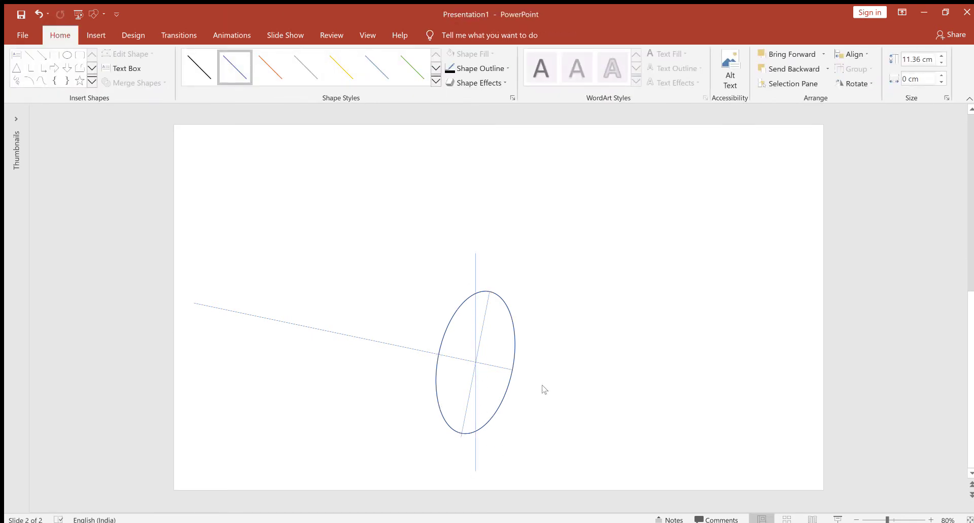
Delete the tilted top-to-bottom line inside the ellipse.
{"action": "left_click", "coordinate": [482, 314]}
{"action": "key", "text": "Delete"}
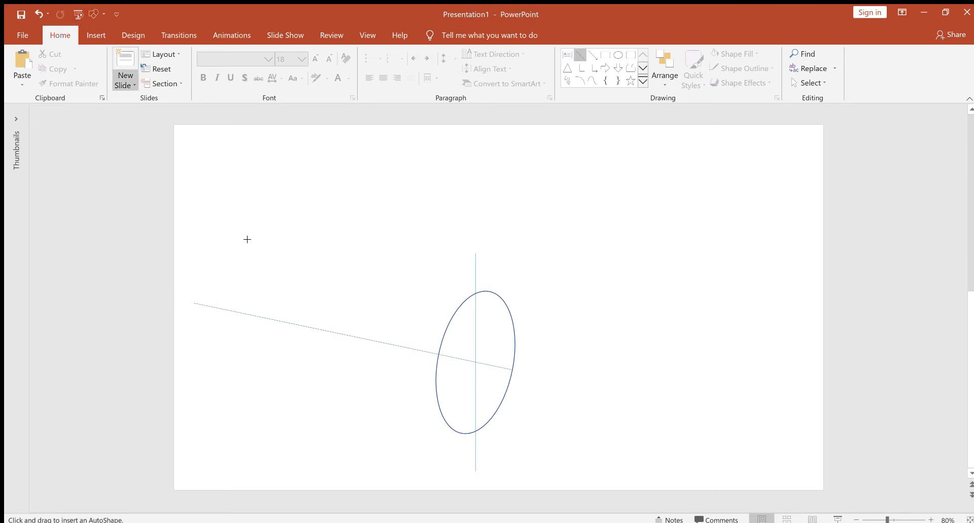
Draw a line from below-left of the ellipse rising to the slide's right edge.
{"action": "left_click_drag", "start_coordinate": [441, 440], "coordinate": [645, 356]}
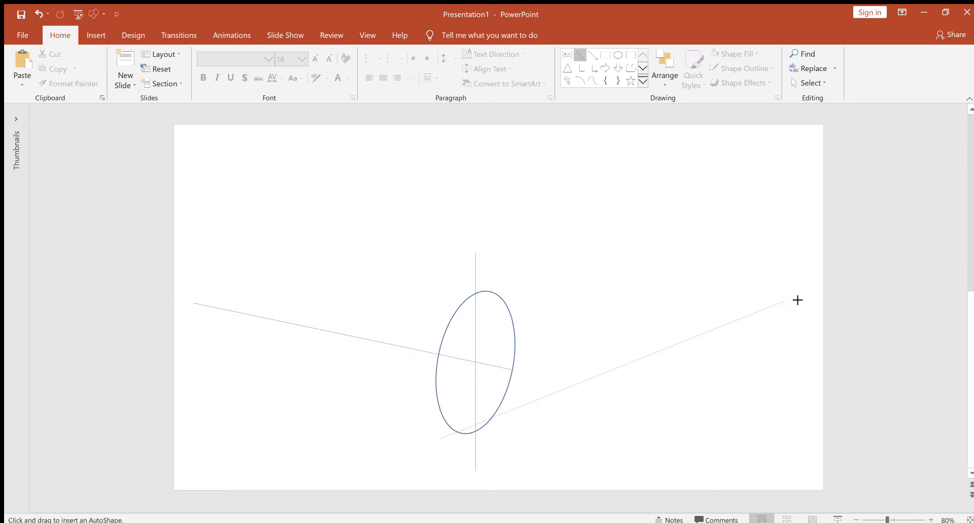
{"action": "left_click_drag", "start_coordinate": [746, 336], "coordinate": [800, 294]}
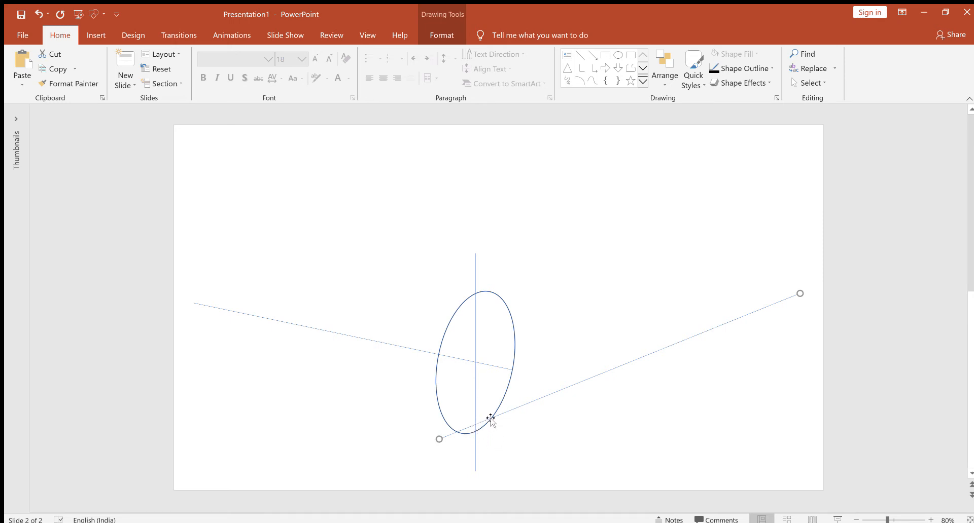
{"action": "left_click", "coordinate": [477, 379]}
{"action": "left_click", "coordinate": [743, 319]}
Reselect the right-rising line to check its endpoints against the ellipse.
{"action": "key", "text": "Escape"}
{"action": "left_click", "coordinate": [798, 295]}
{"action": "left_click", "coordinate": [435, 447]}
{"action": "left_click", "coordinate": [430, 447]}
{"action": "scroll", "coordinate": [437, 449], "scroll_direction": "up", "scroll_amount": 1}
{"action": "scroll", "coordinate": [441, 453], "scroll_direction": "up", "scroll_amount": 1}
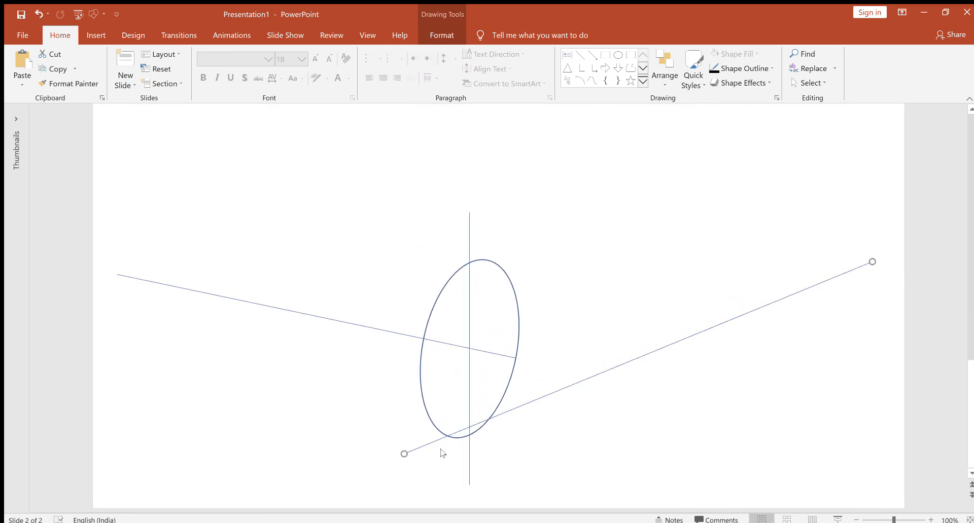
{"action": "scroll", "coordinate": [441, 452], "scroll_direction": "up", "scroll_amount": 1}
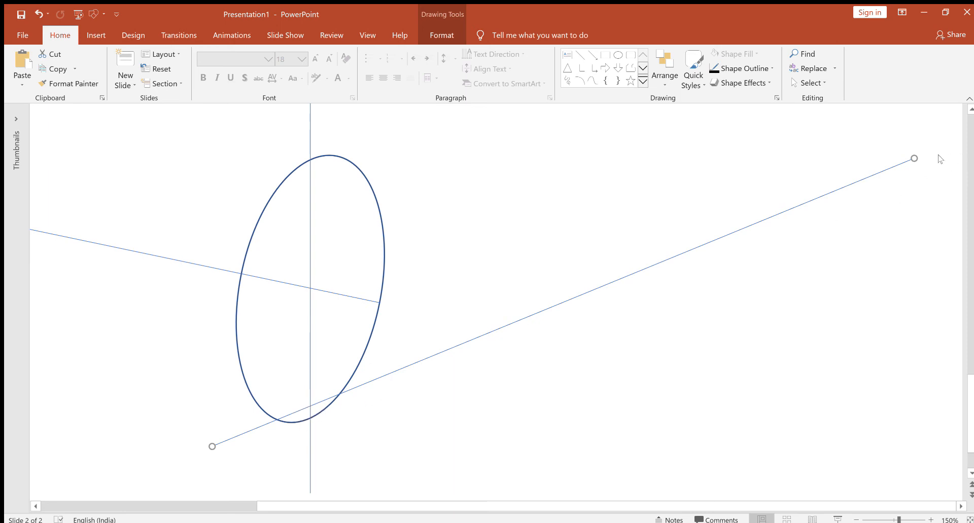
Draw a long line rising rightward across the ellipse's lower part.
{"action": "left_click_drag", "start_coordinate": [918, 162], "coordinate": [911, 154]}
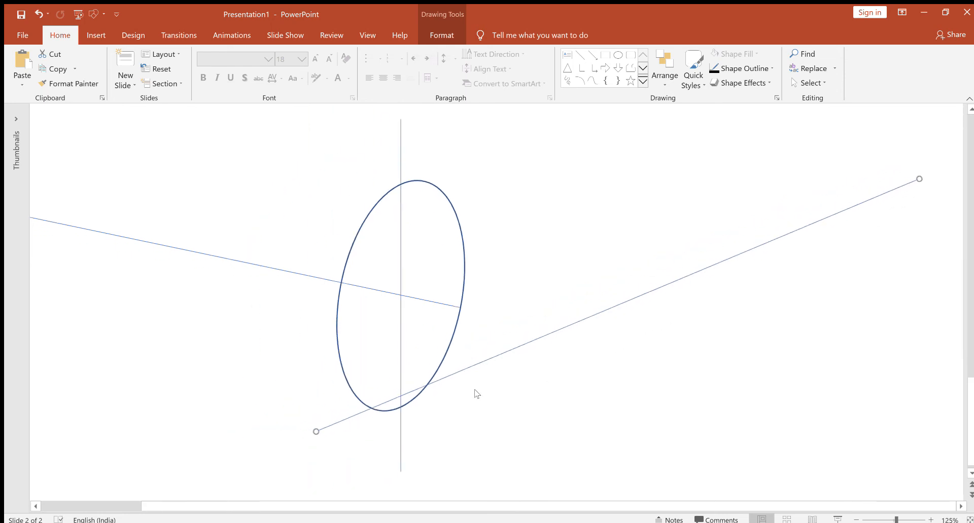
{"action": "scroll", "coordinate": [478, 390], "scroll_direction": "down", "scroll_amount": 3}
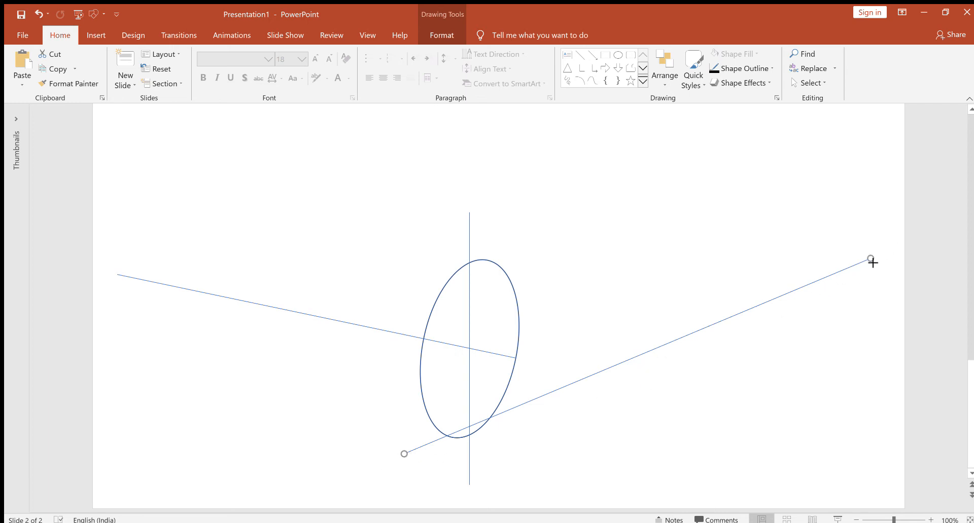
Re-angle the rising line by dragging both endpoints closer to the ellipse.
{"action": "left_click_drag", "start_coordinate": [871, 262], "coordinate": [744, 202]}
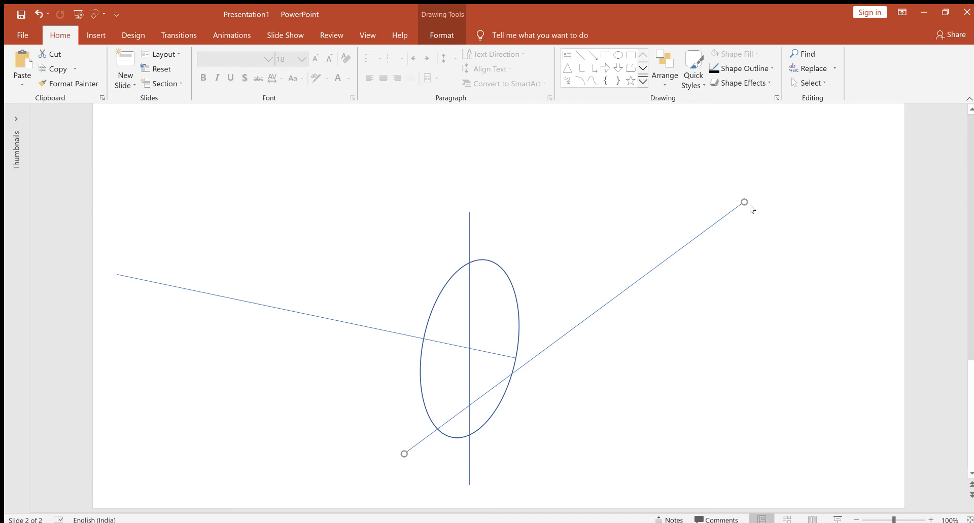
{"action": "left_click_drag", "start_coordinate": [745, 203], "coordinate": [900, 359]}
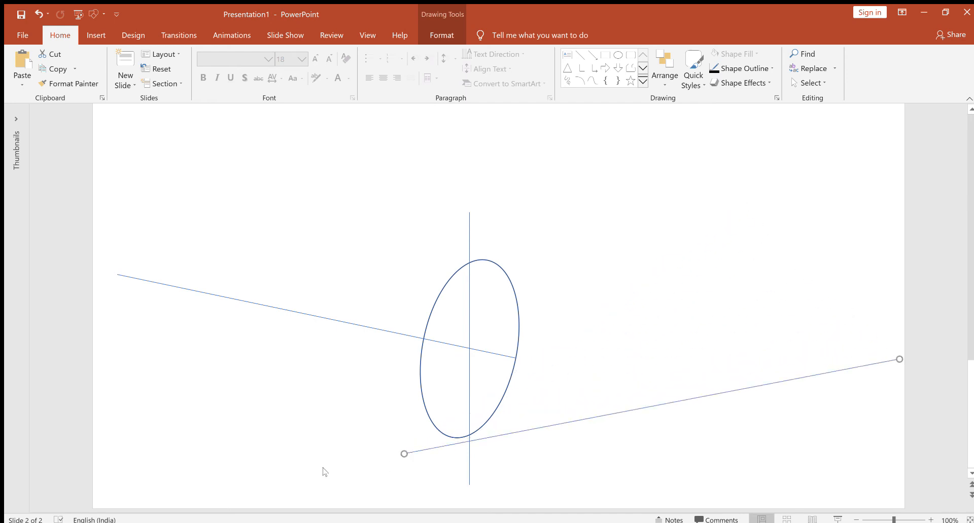
{"action": "left_click_drag", "start_coordinate": [406, 453], "coordinate": [385, 381]}
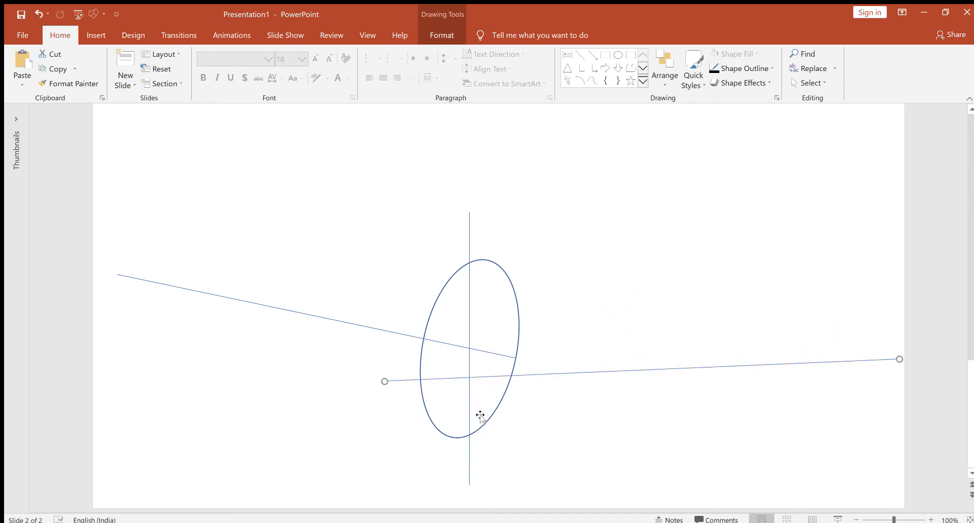
{"action": "left_click_drag", "start_coordinate": [899, 359], "coordinate": [774, 455]}
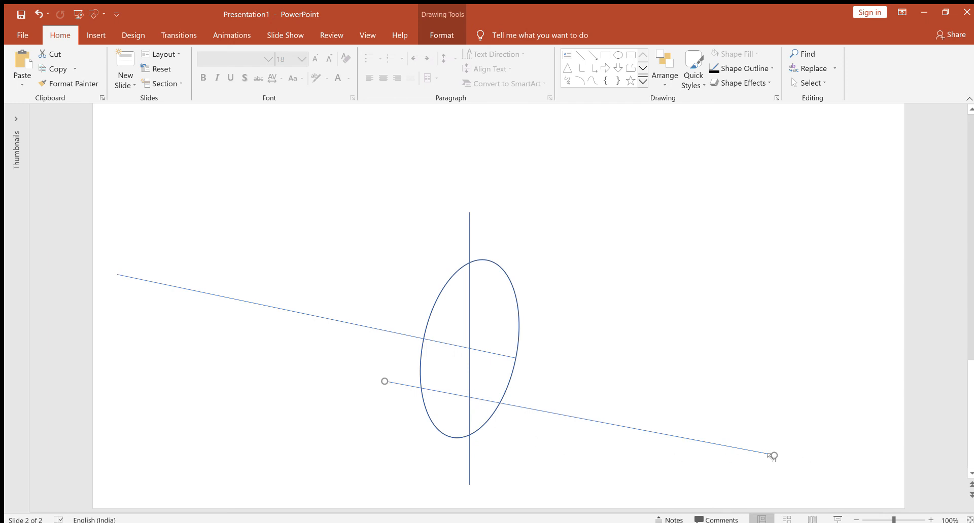
{"action": "left_click_drag", "start_coordinate": [774, 457], "coordinate": [851, 209]}
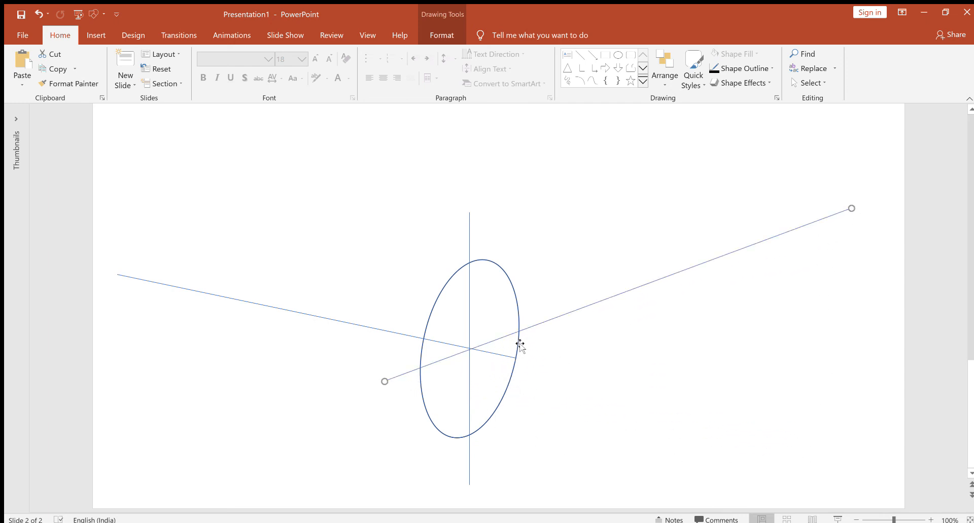
Move the line down until it just touches the ellipse's bottom curve.
{"action": "left_click_drag", "start_coordinate": [534, 322], "coordinate": [528, 406]}
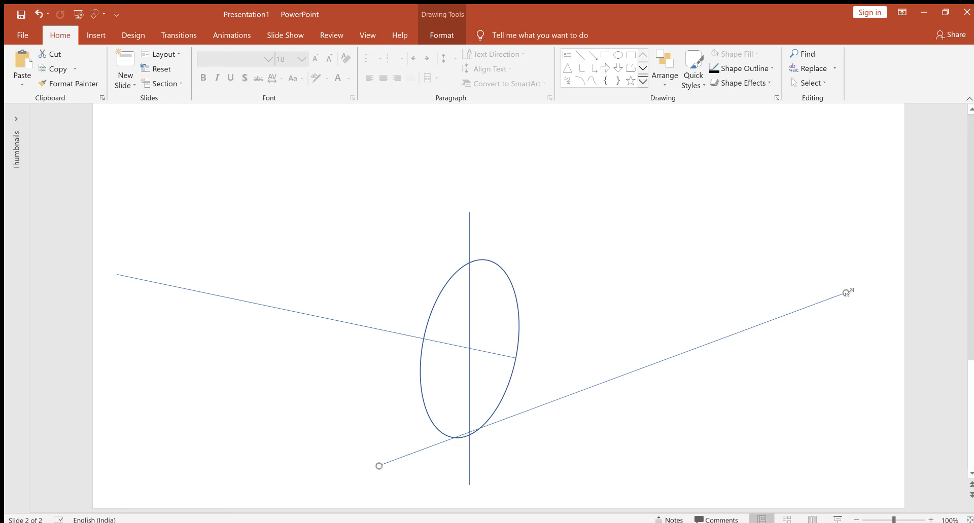
{"action": "key", "text": "Escape"}
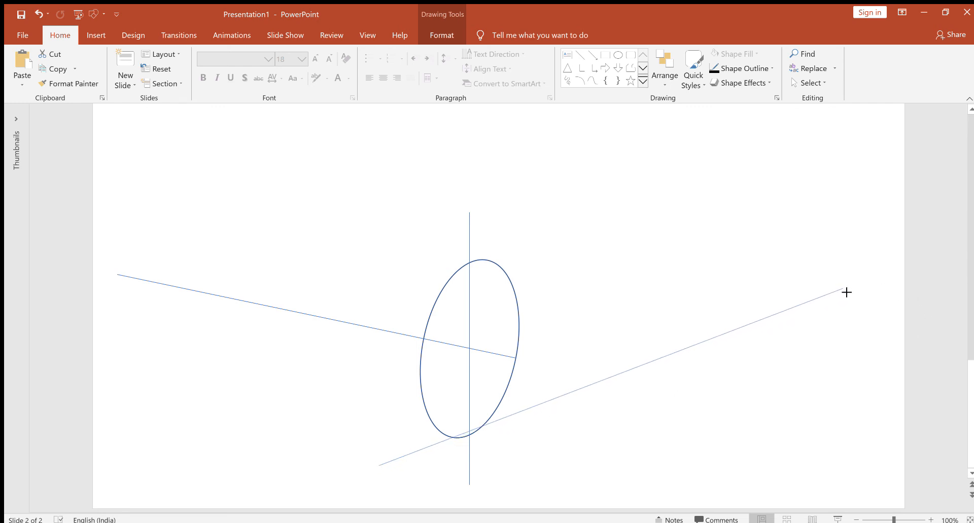
{"action": "left_click_drag", "start_coordinate": [845, 293], "coordinate": [845, 292]}
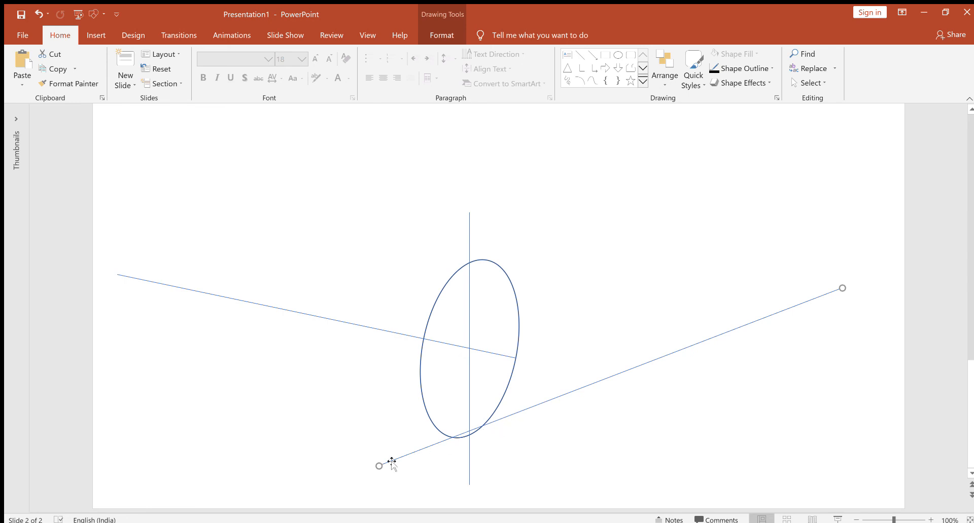
{"action": "key", "text": "Escape"}
Nudge the lower line so it rests precisely against the ellipse's bottom edge.
{"action": "left_click", "coordinate": [381, 472]}
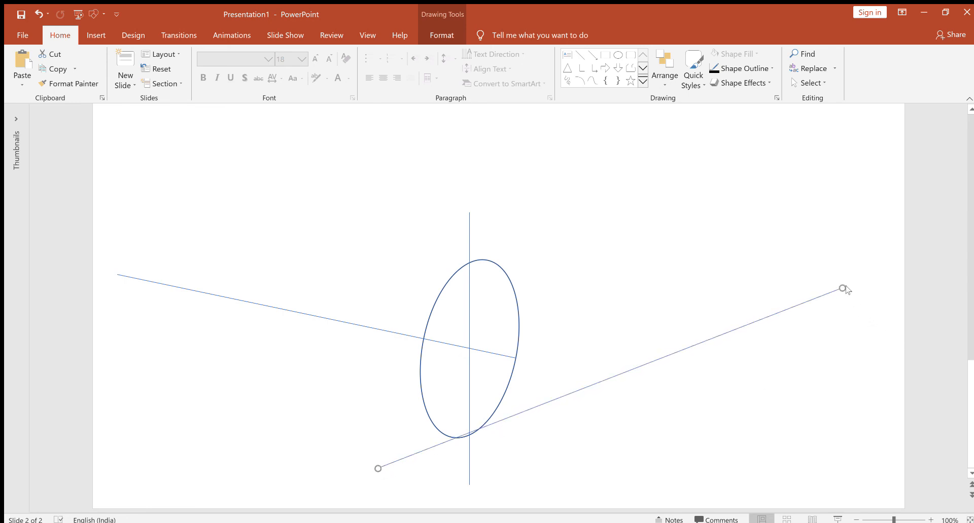
{"action": "left_click_drag", "start_coordinate": [845, 288], "coordinate": [837, 281]}
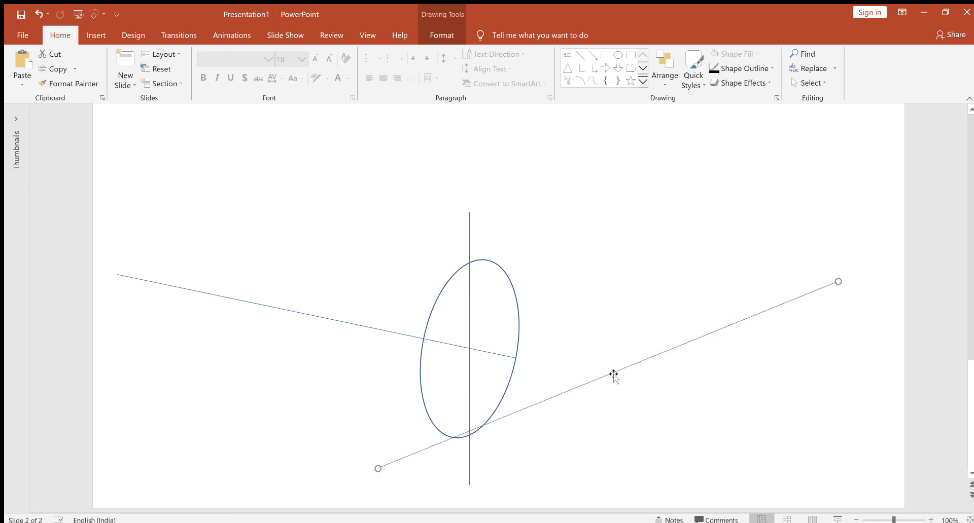
{"action": "left_click_drag", "start_coordinate": [580, 389], "coordinate": [603, 383]}
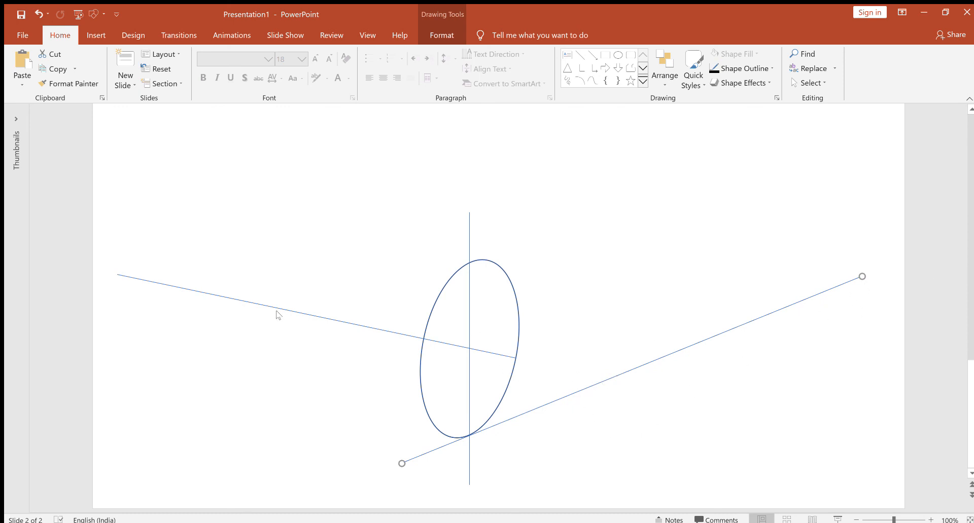
{"action": "left_click", "coordinate": [679, 434]}
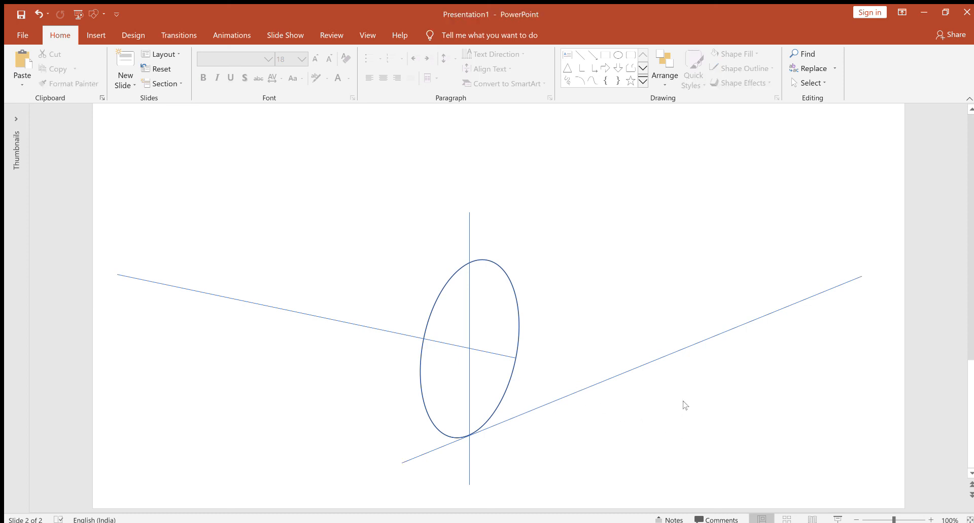
{"action": "left_click", "coordinate": [675, 358]}
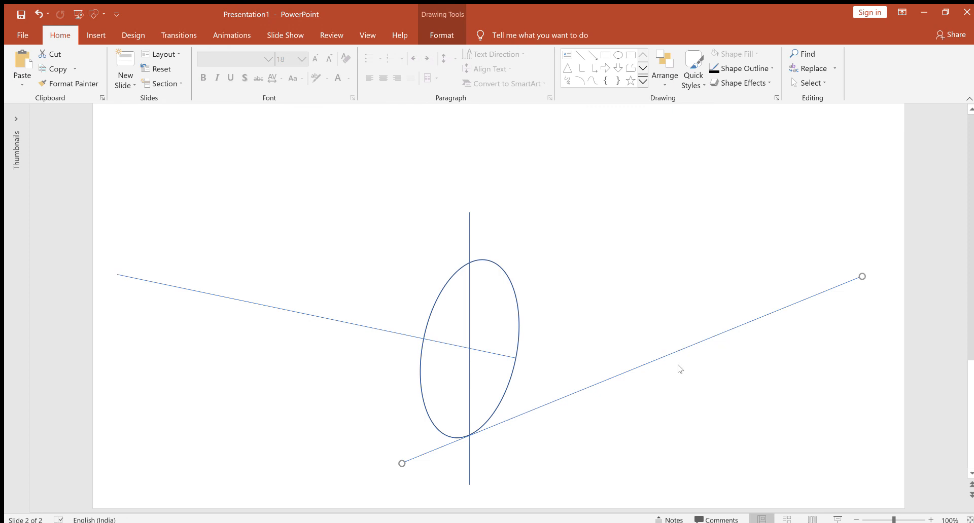
Duplicate the lower line and fit the copy as a parallel tangent at the ellipse's top.
{"action": "key", "text": "ctrl+d"}
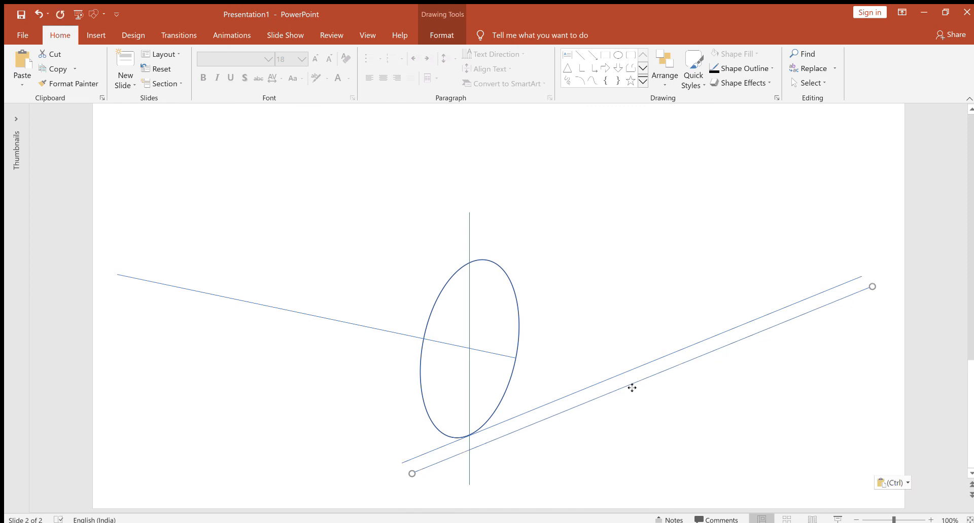
{"action": "left_click_drag", "start_coordinate": [631, 388], "coordinate": [594, 219]}
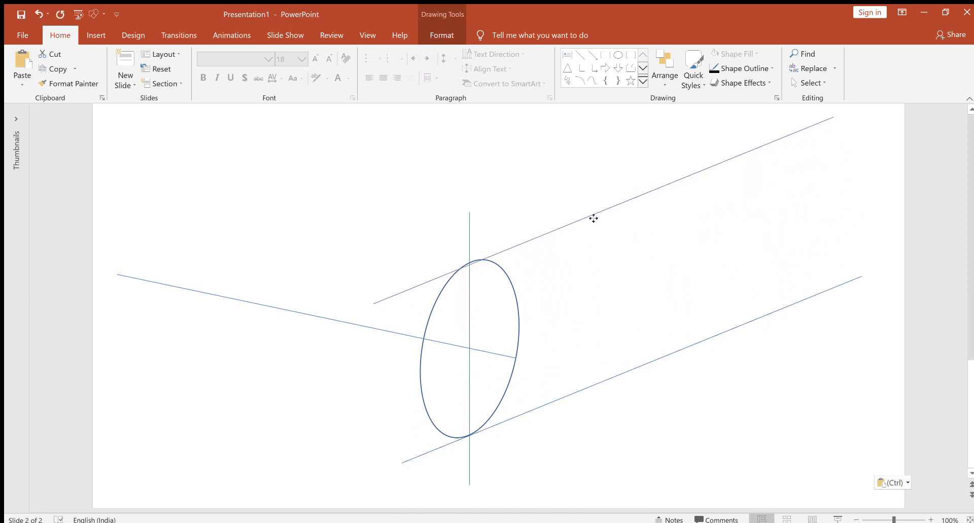
{"action": "left_click", "coordinate": [593, 219]}
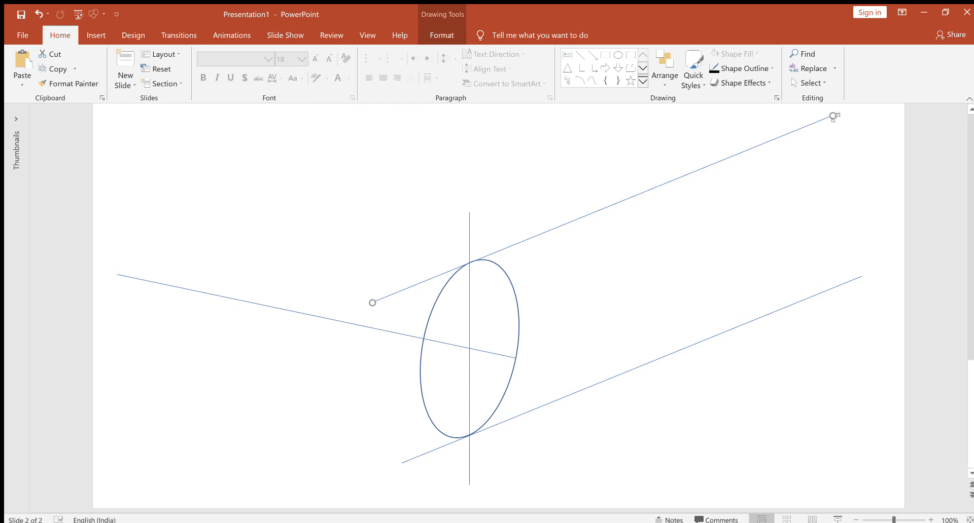
{"action": "left_click_drag", "start_coordinate": [833, 116], "coordinate": [838, 130]}
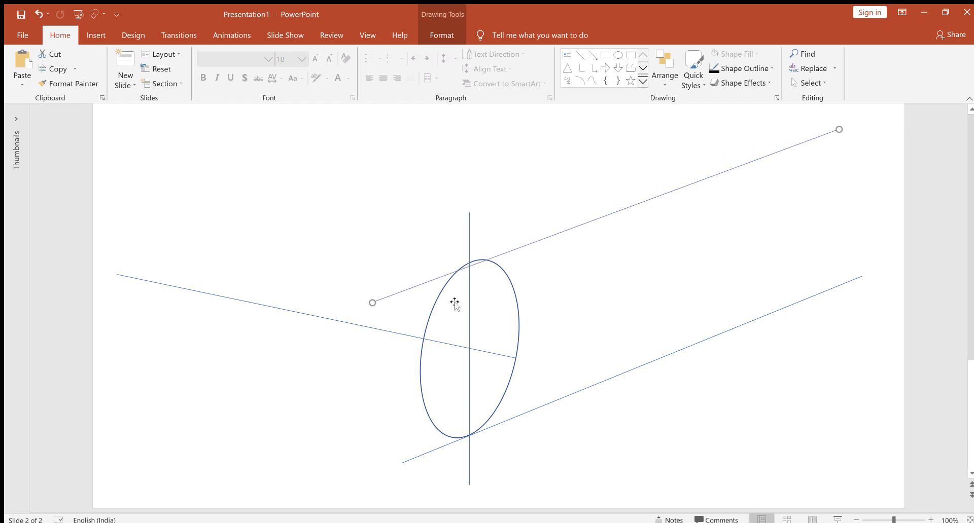
{"action": "left_click_drag", "start_coordinate": [373, 303], "coordinate": [390, 295]}
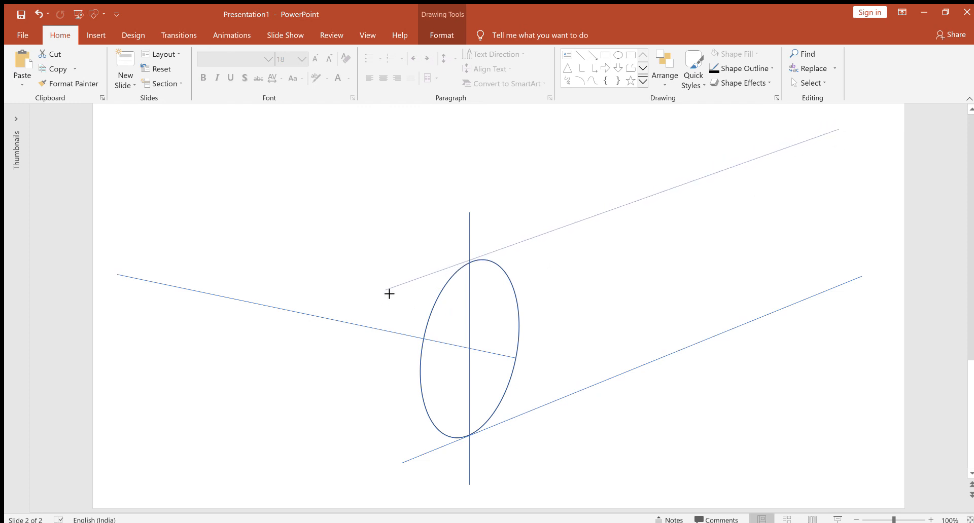
{"action": "left_click", "coordinate": [375, 408]}
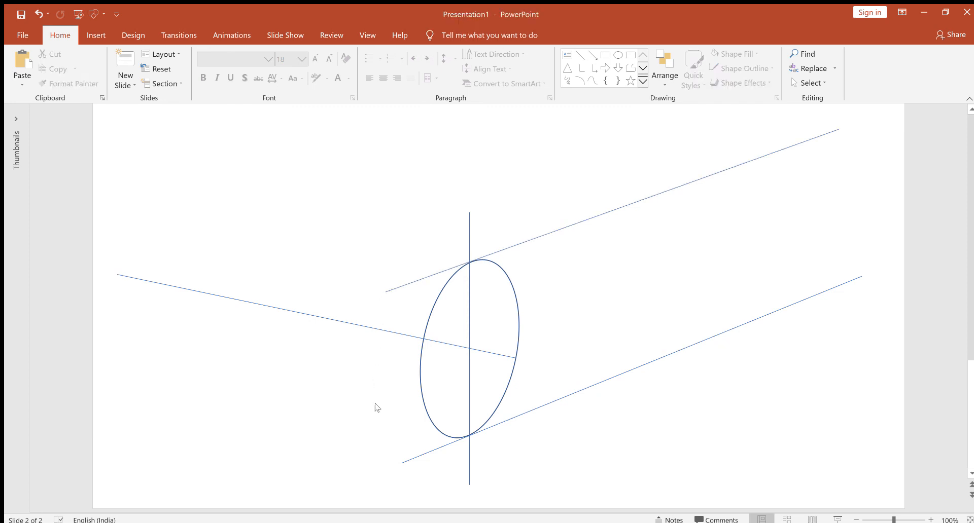
Copy the vertical line to the ellipse's left edge and delete the central one.
{"action": "left_click", "coordinate": [469, 332]}
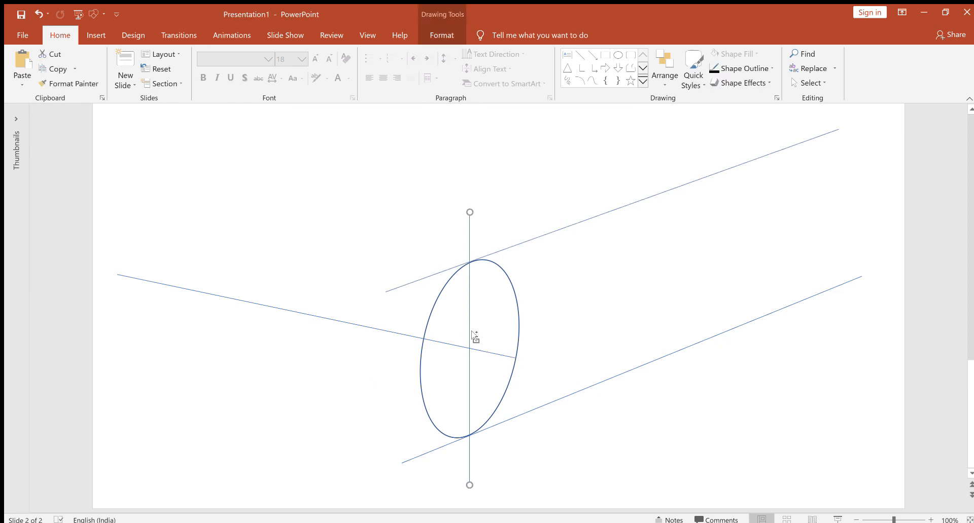
{"action": "mouse_move", "coordinate": [469, 332]}
{"action": "left_mouse_down", "text": "ctrl"}
{"action": "mouse_move", "coordinate": [478, 334]}
{"action": "mouse_move", "coordinate": [420, 337]}
{"action": "left_mouse_up", "text": "ctrl"}
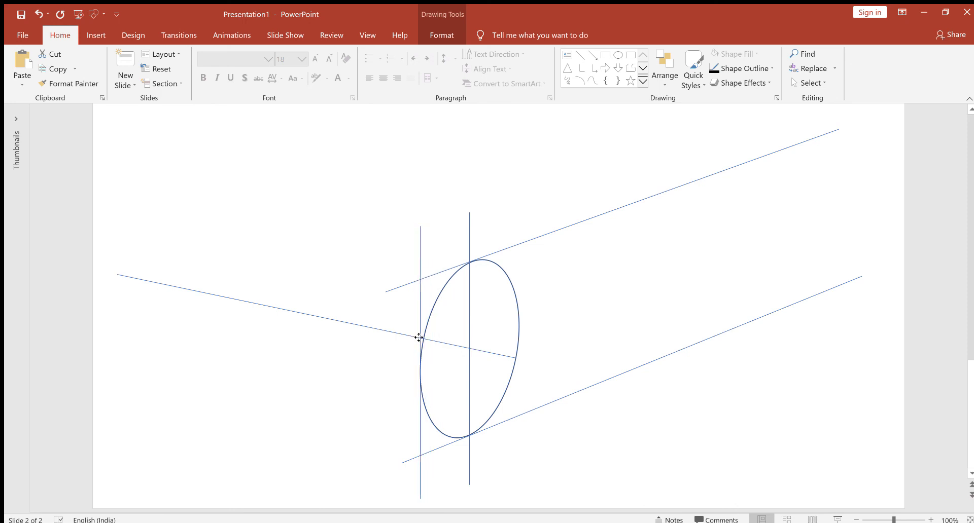
{"action": "left_click", "coordinate": [555, 419]}
{"action": "left_click", "coordinate": [465, 371]}
{"action": "key", "text": "Delete"}
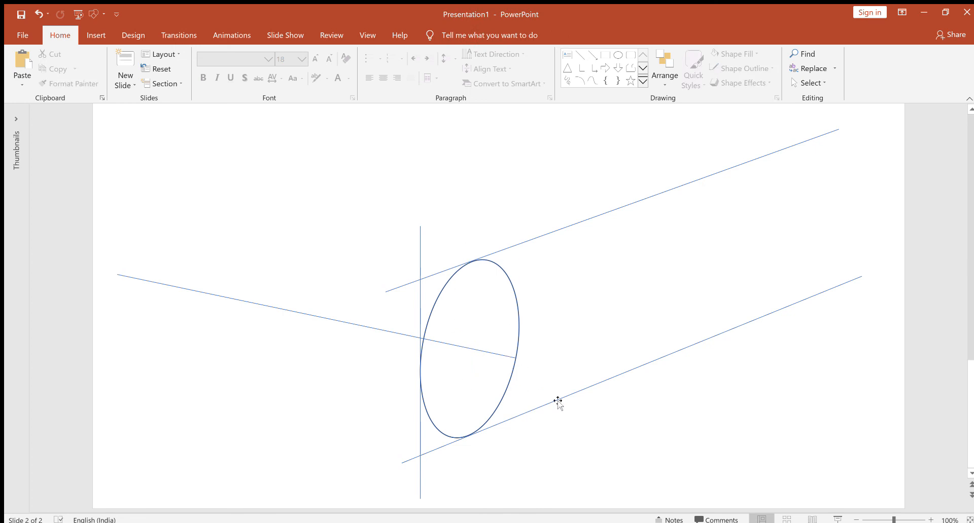